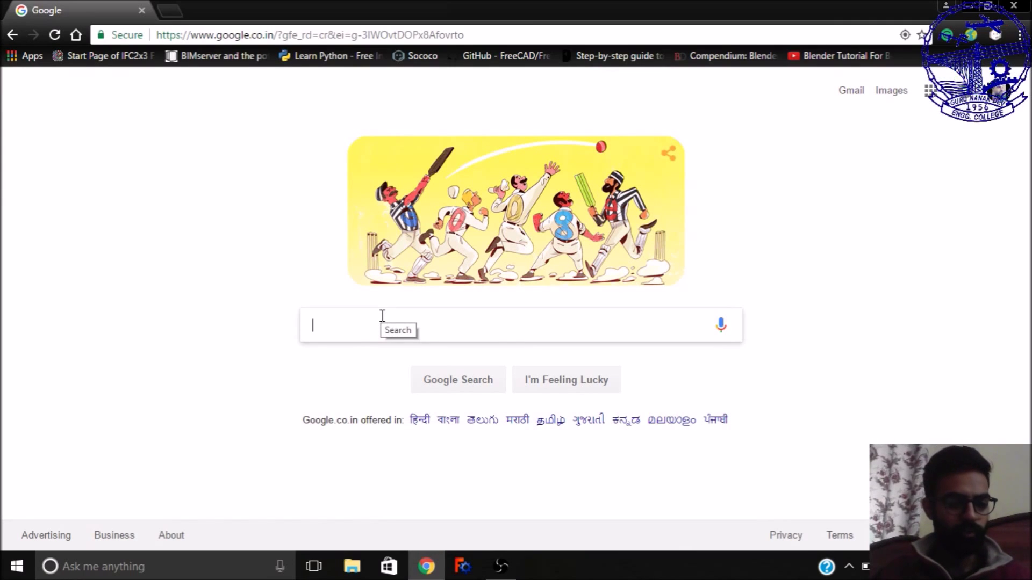
Search Google for 'freecad' and open the FreeCAD website in a new tab, reloading after the error
text(freecad)
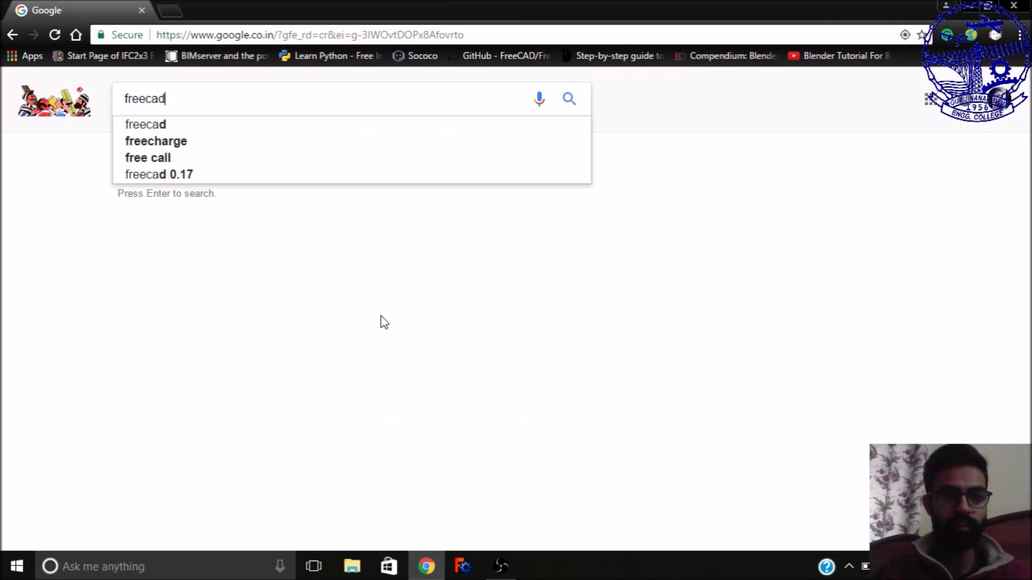
key(Return)
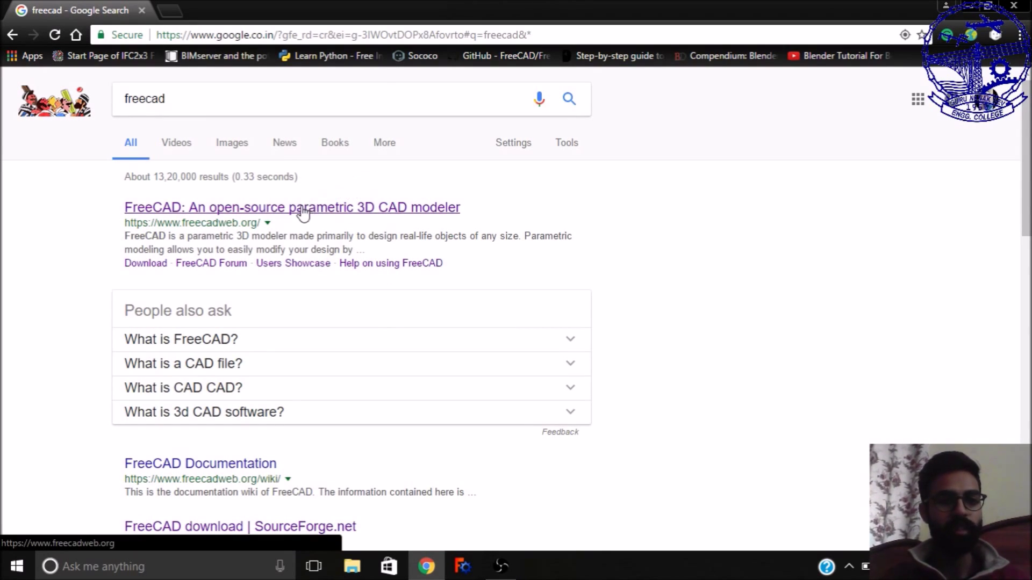
right_click(303, 212)
click(323, 216)
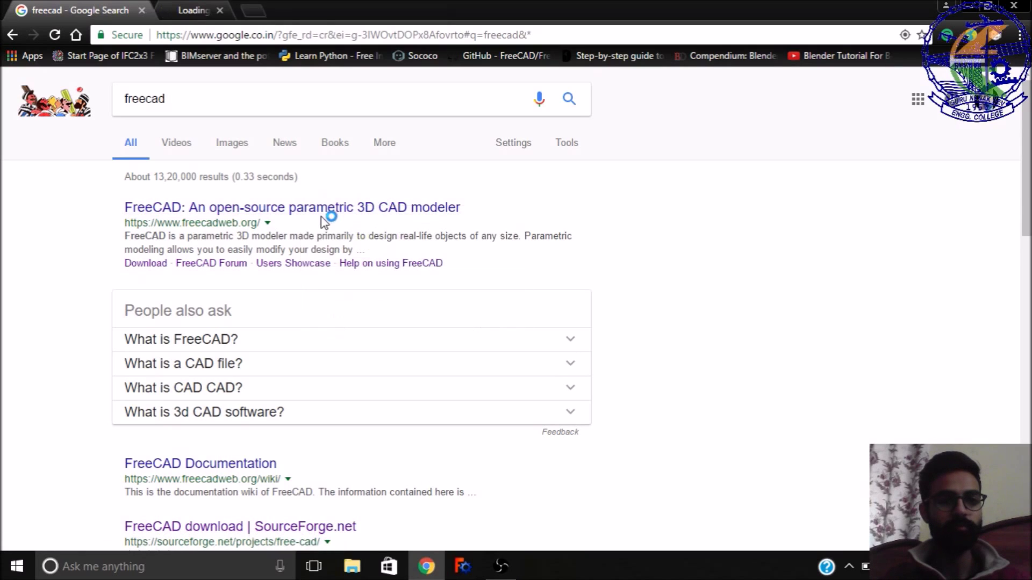
click(200, 15)
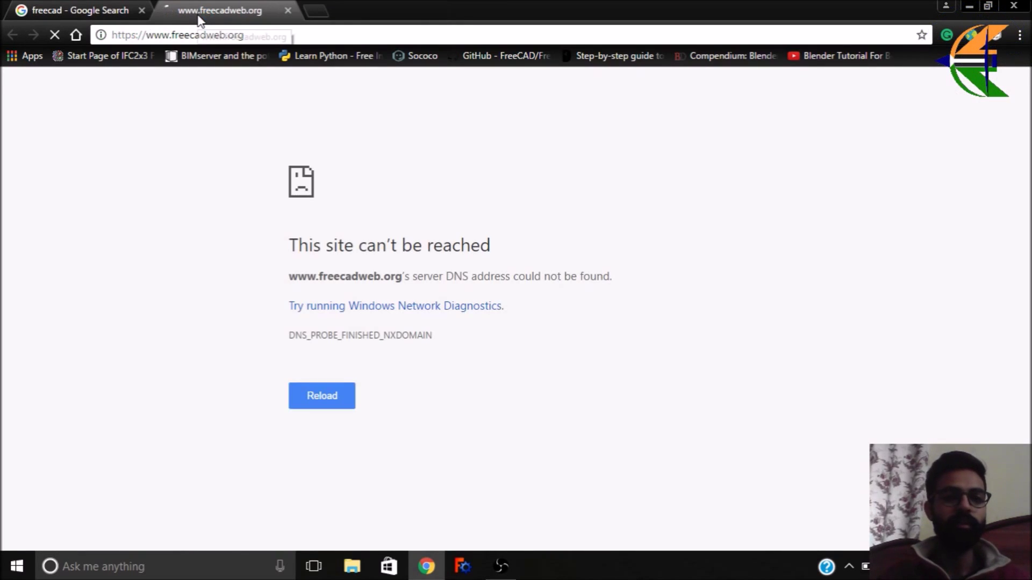
click(340, 404)
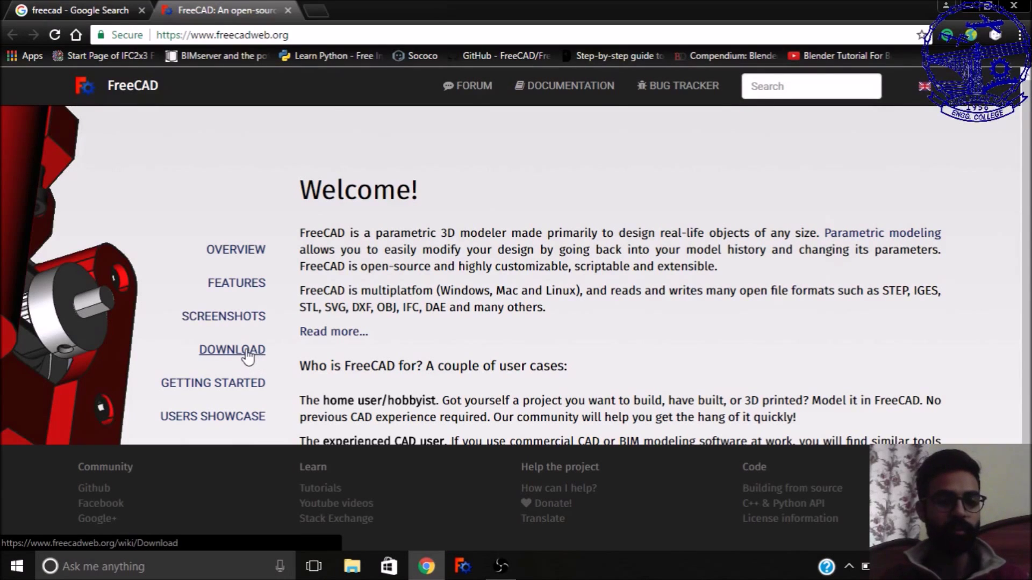
Open the FreeCAD Download page, read down its installers and development versions, then return to Google
click(246, 356)
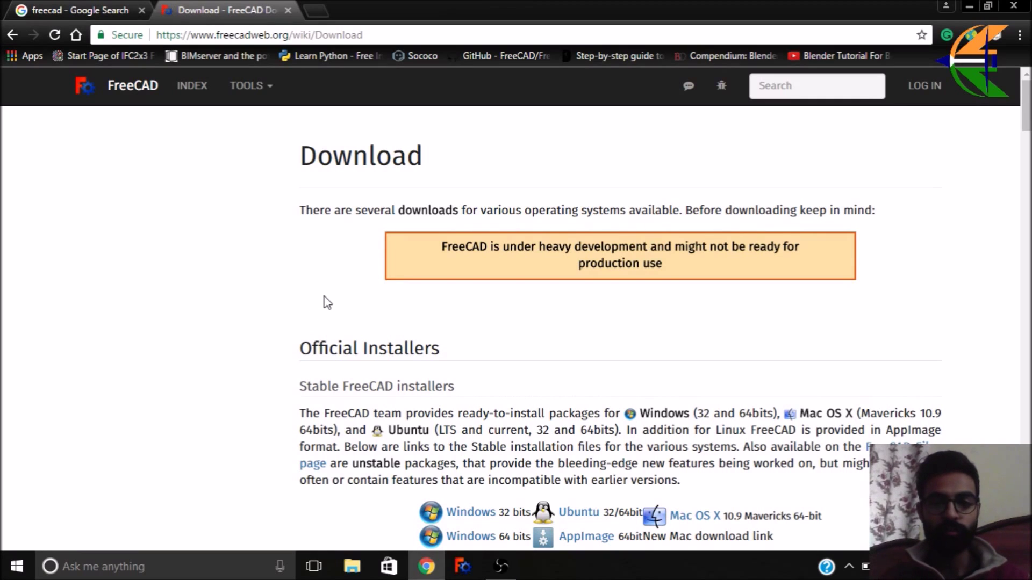
scroll(325, 297, down, 3)
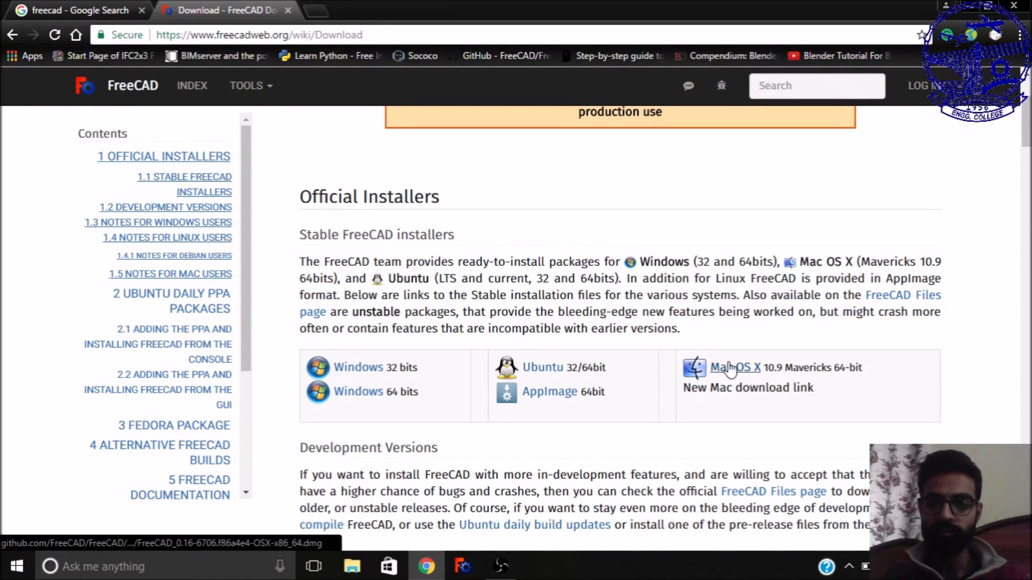
scroll(427, 336, down, 3)
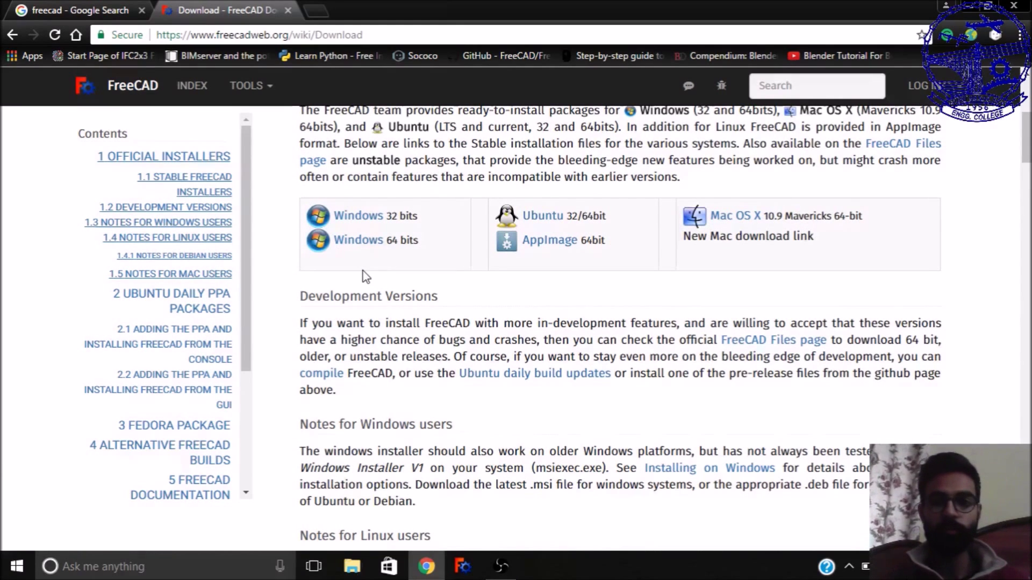
scroll(366, 276, down, 7)
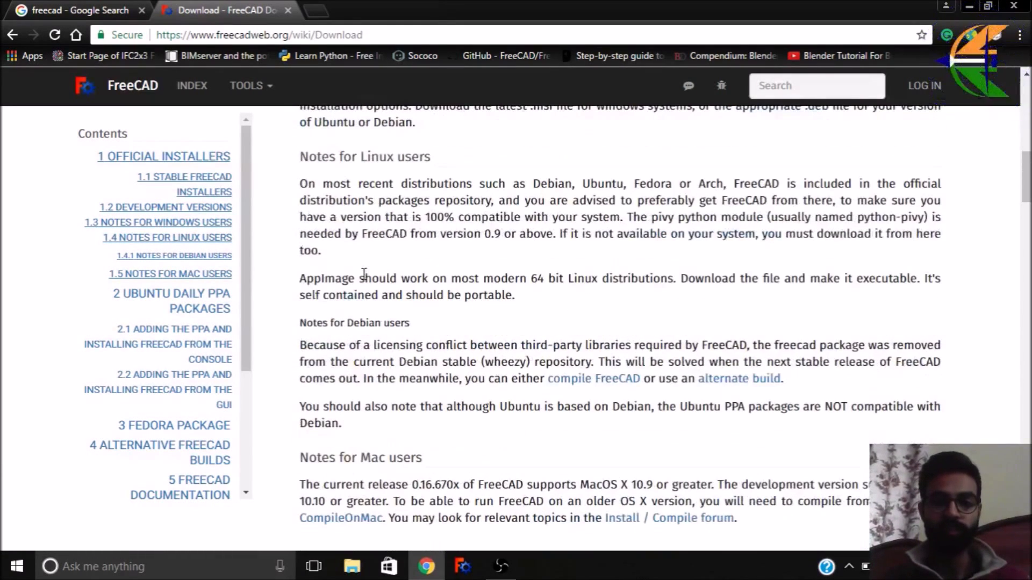
scroll(540, 325, down, 9)
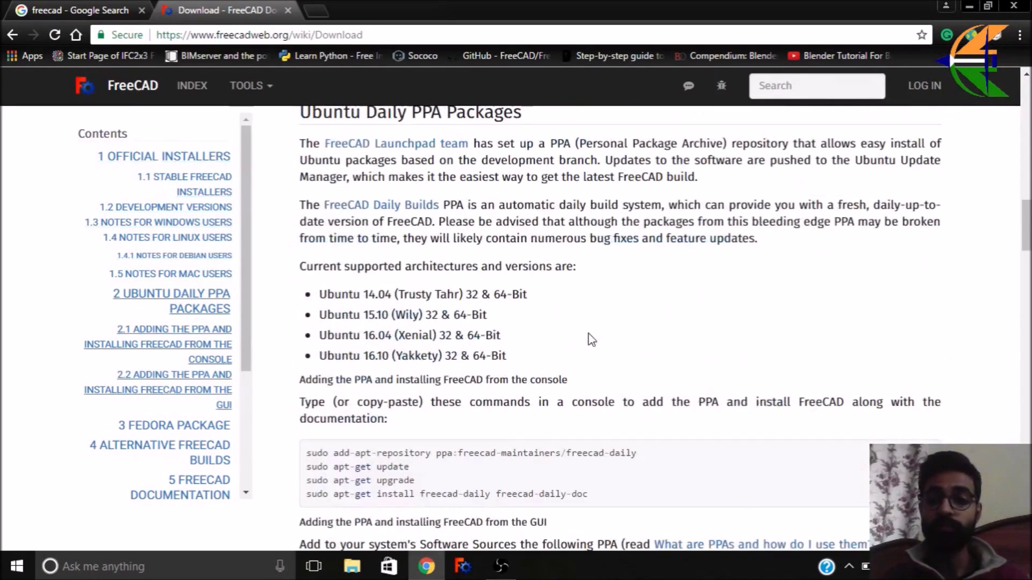
scroll(585, 339, down, 6)
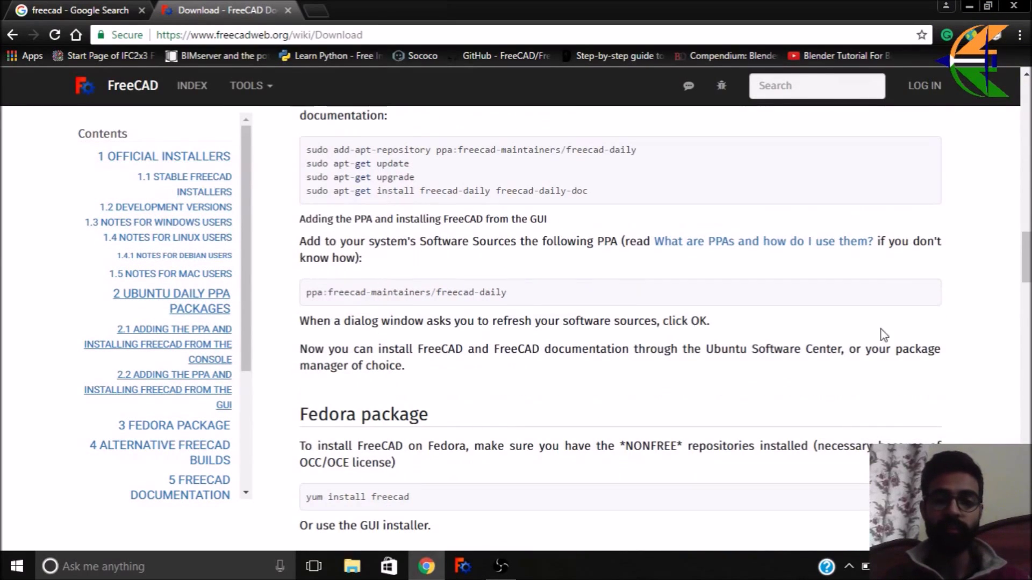
drag(1025, 271, 1024, 119)
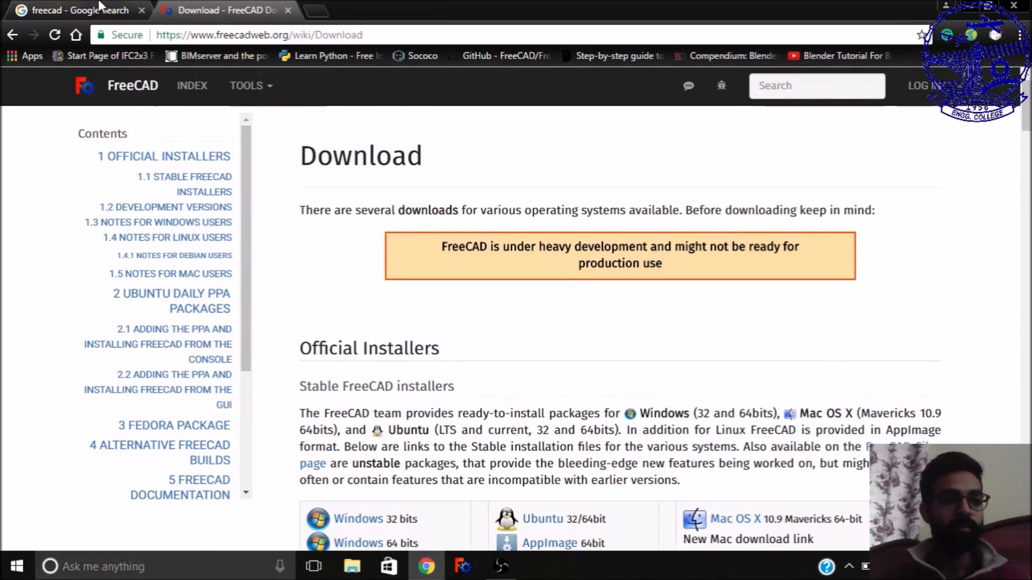
click(99, 6)
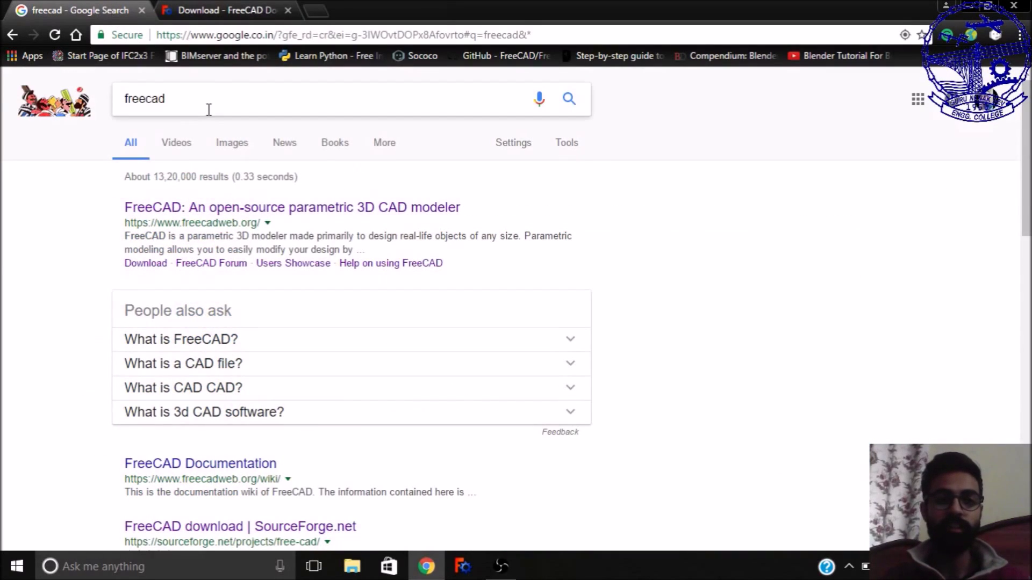
Change the Google search to 'freecad 0.17 download' and run it
click(208, 109)
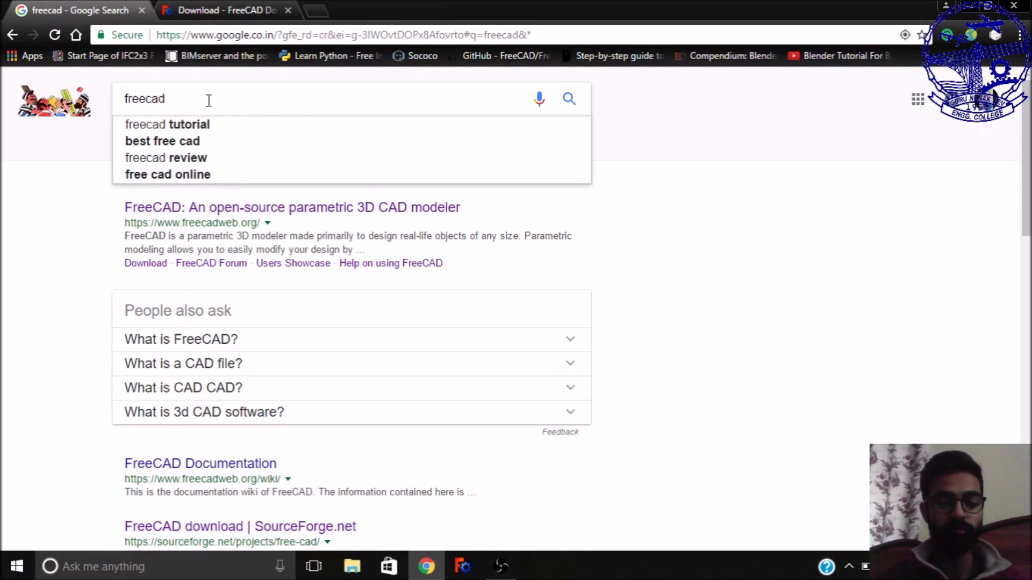
text(0.)
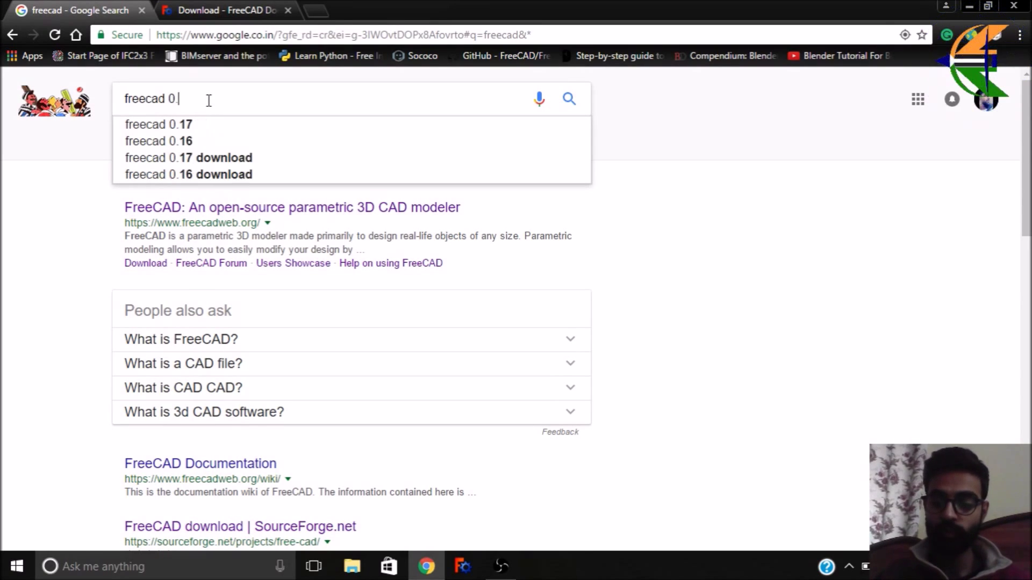
text(17)
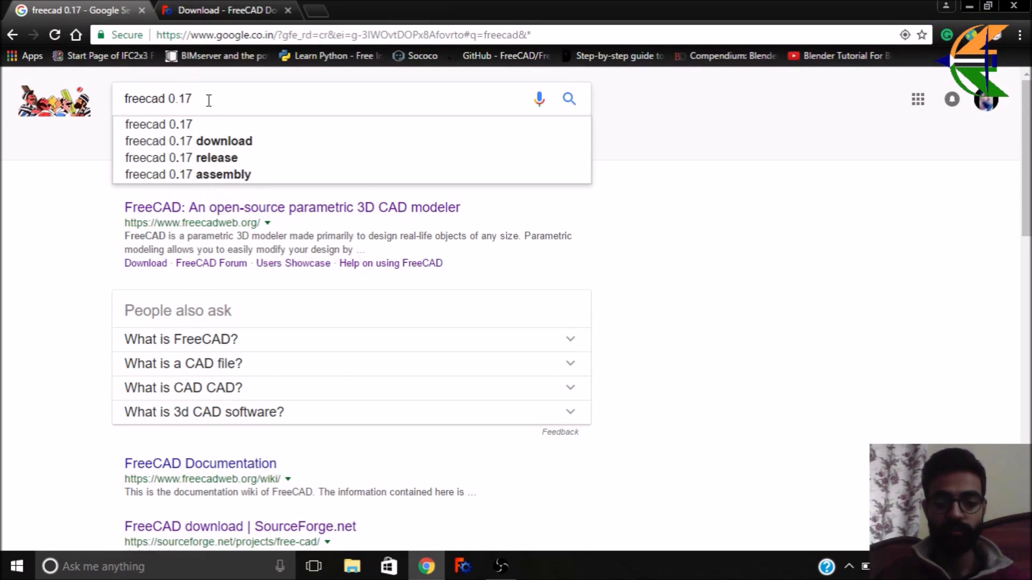
key(Down)
key(Down)
key(Up)
key(Return)
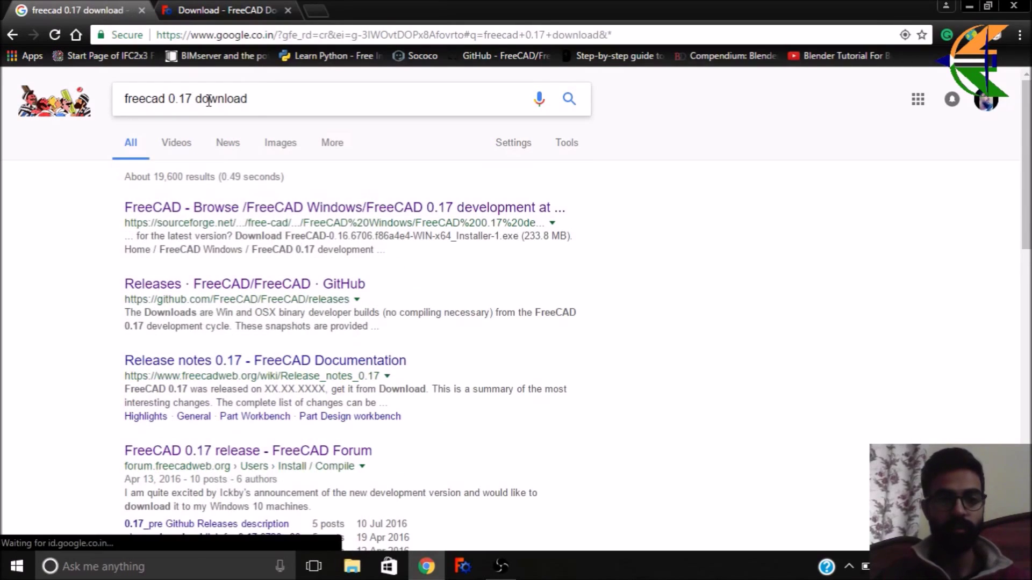
Open the FreeCAD GitHub Releases result for 0.17_pre in a new tab
scroll(208, 144, down, 2)
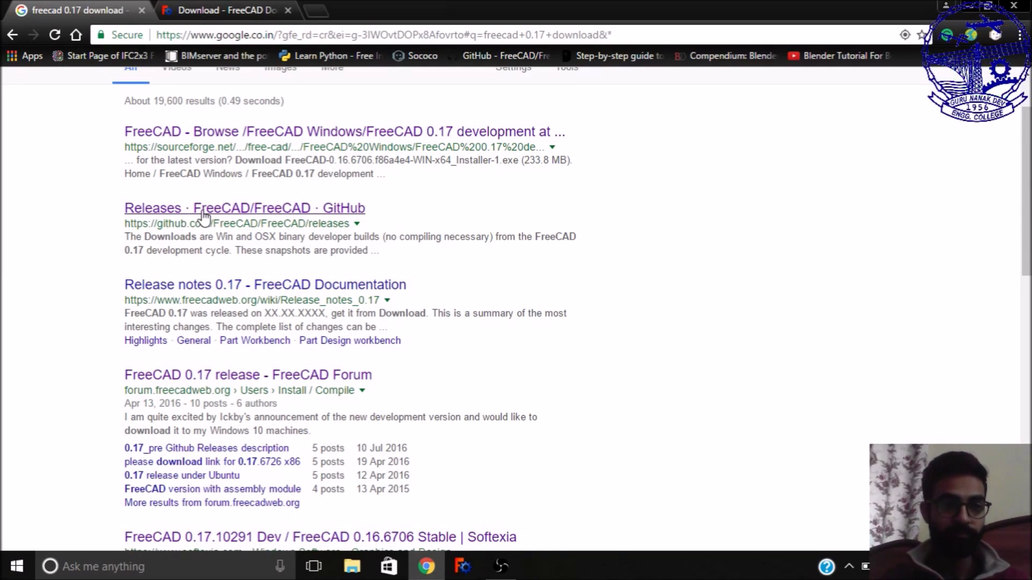
right_click(203, 215)
click(217, 218)
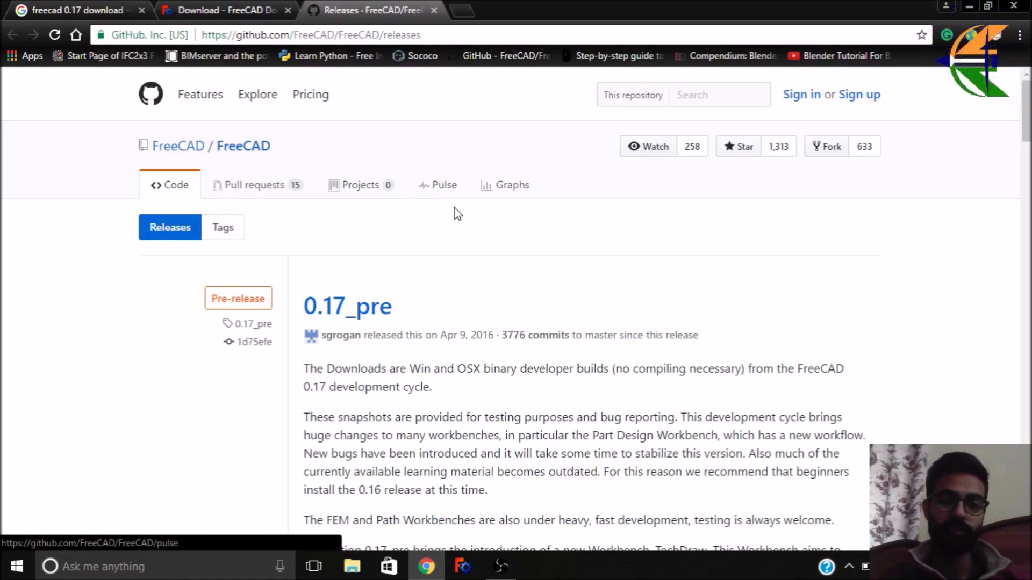
scroll(454, 212, down, 8)
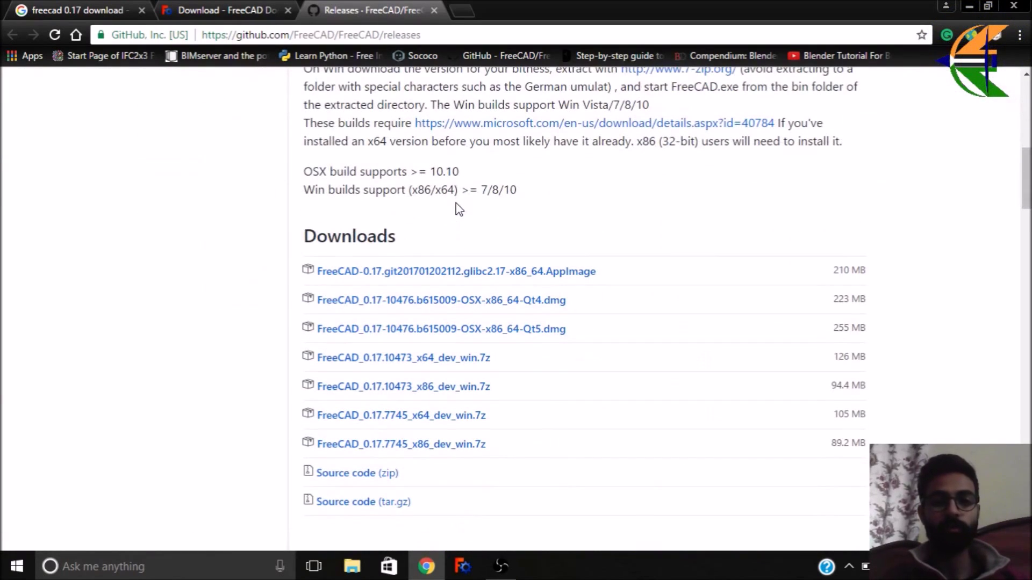
Start downloading FreeCAD_0.17.10473_x64_dev_win.7z, cancel the save, and open File Explorer instead
scroll(458, 210, down, 1)
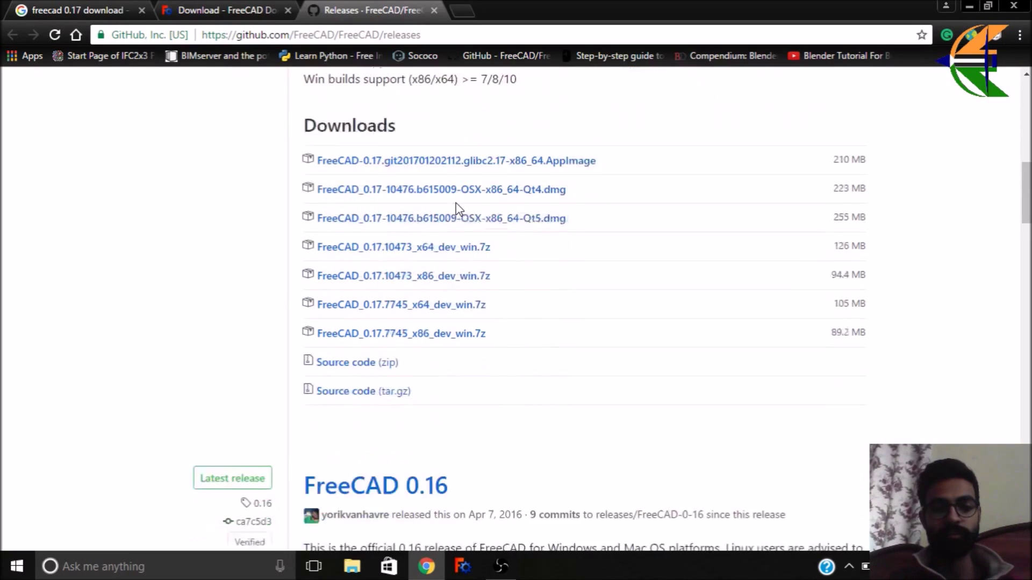
scroll(458, 210, down, 1)
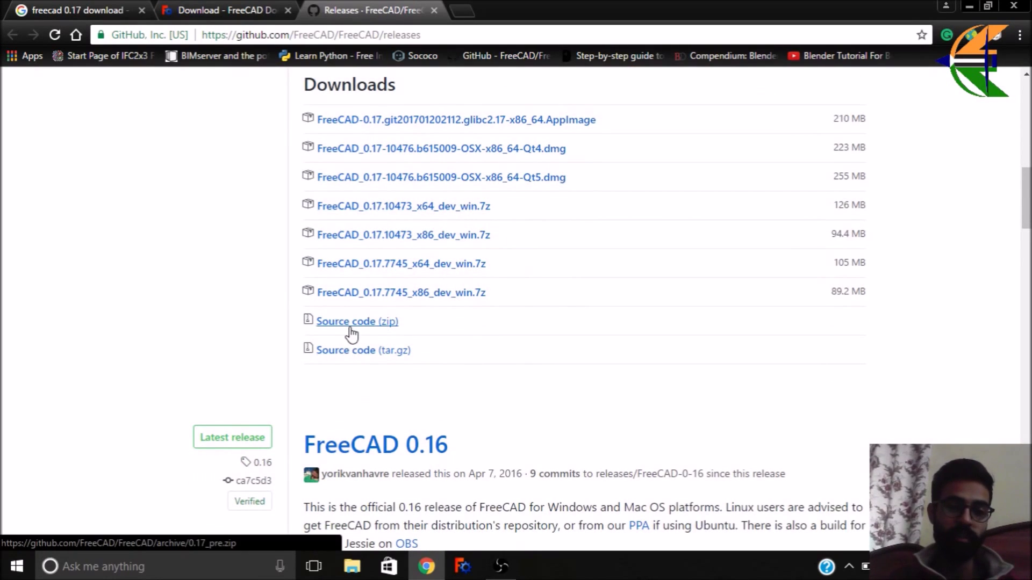
scroll(352, 333, down, 5)
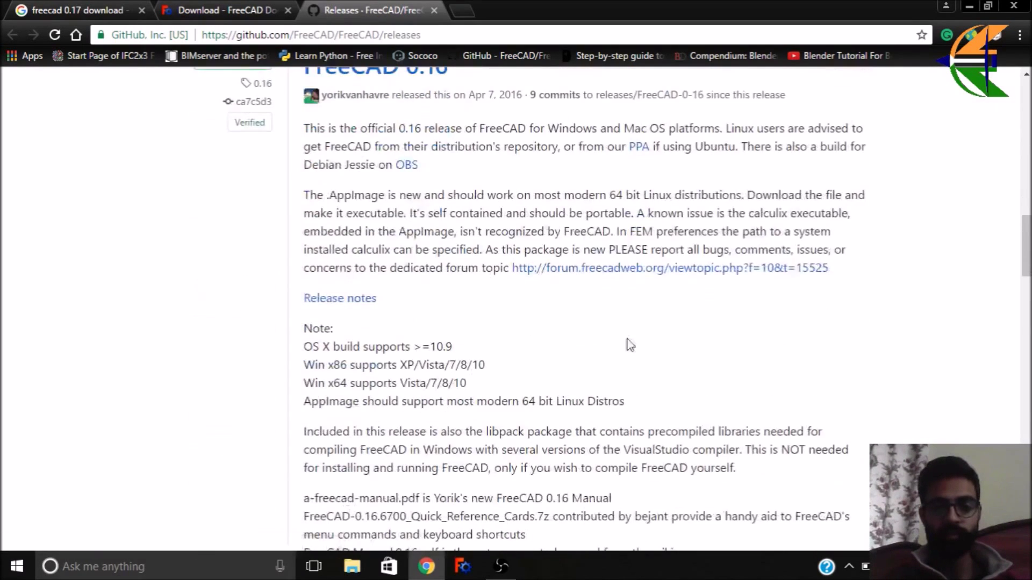
scroll(639, 347, up, 5)
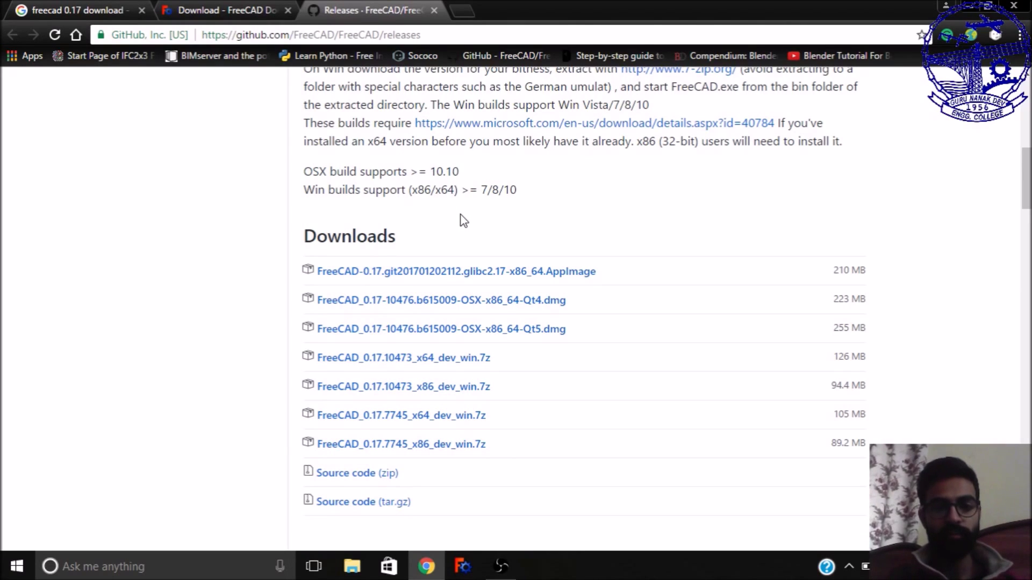
scroll(461, 220, down, 1)
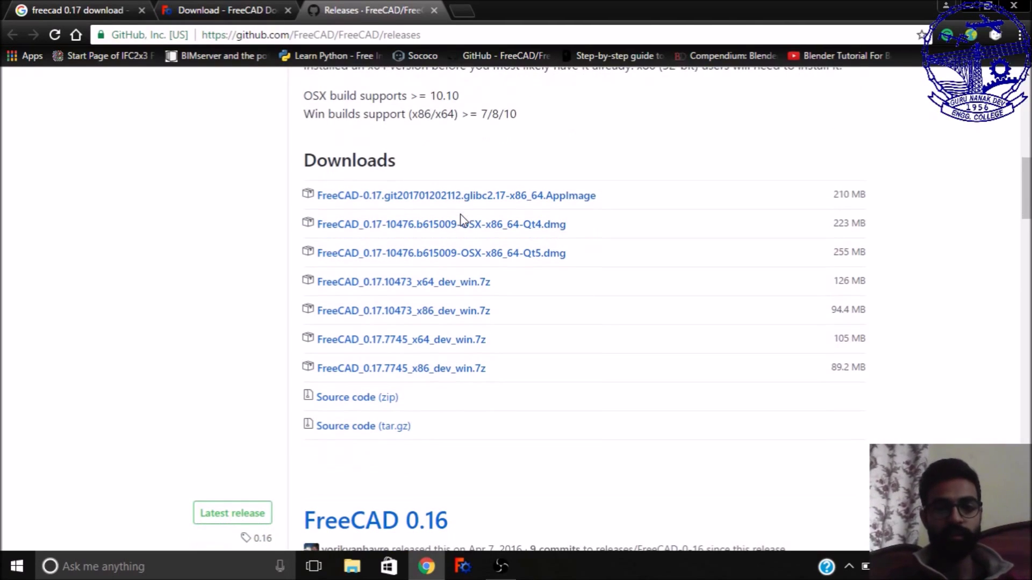
click(415, 283)
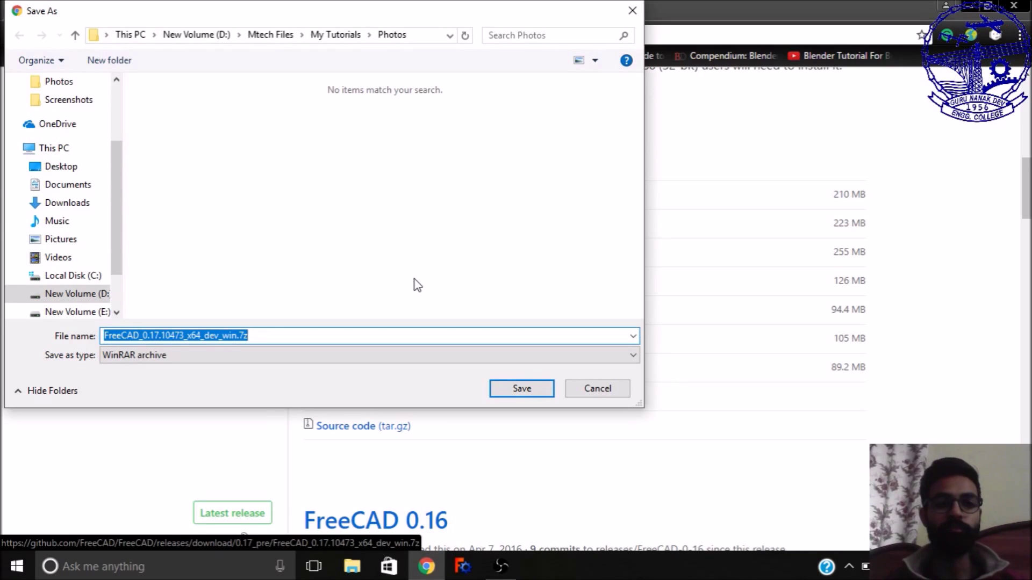
click(574, 389)
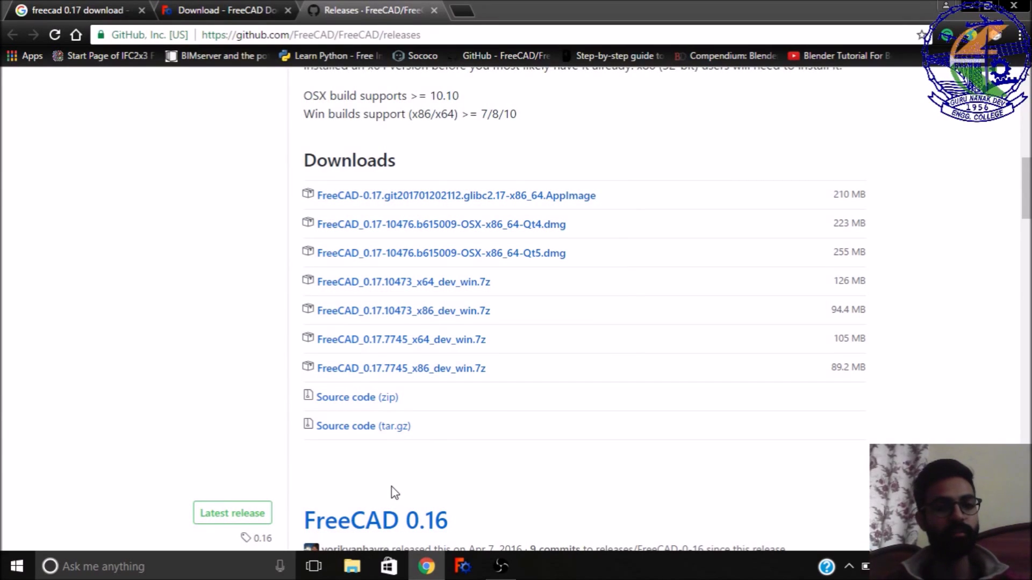
key(super+e)
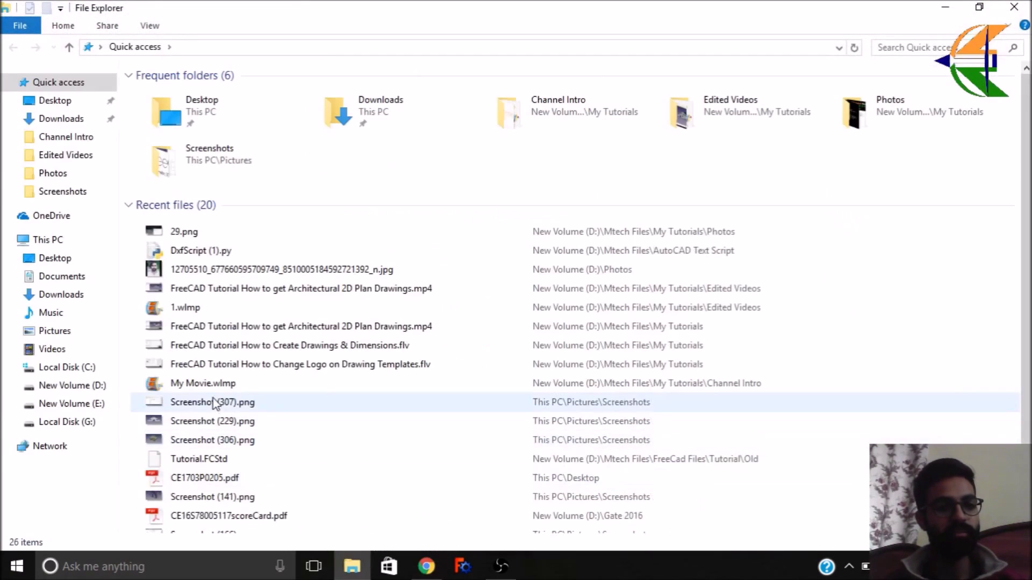
Browse to D:\Softwares\FreeCAD_0.17.10410_x64_dev_win\bin to find FreeCAD.exe, then return to the browser
click(88, 386)
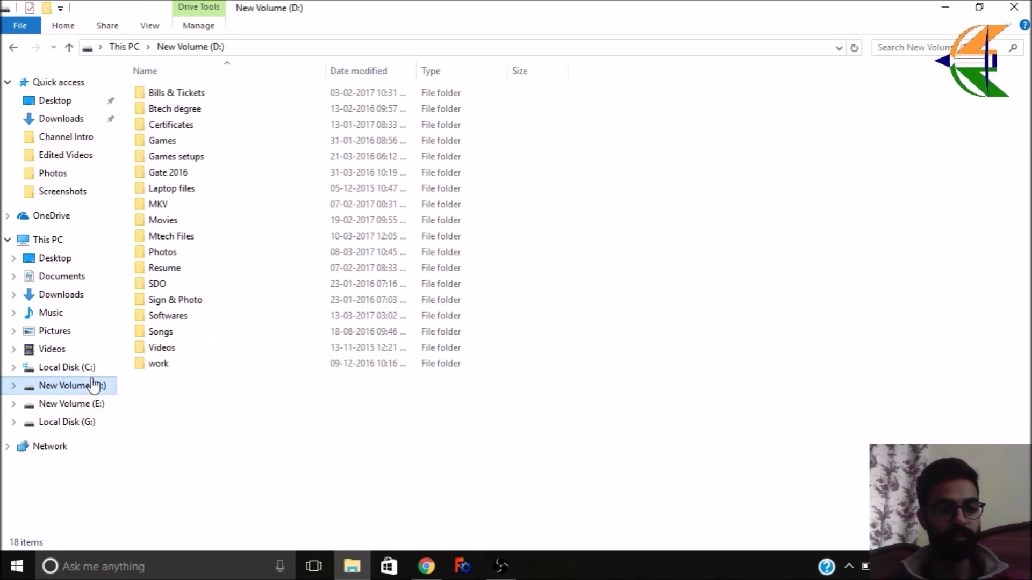
click(175, 319)
double_click(175, 317)
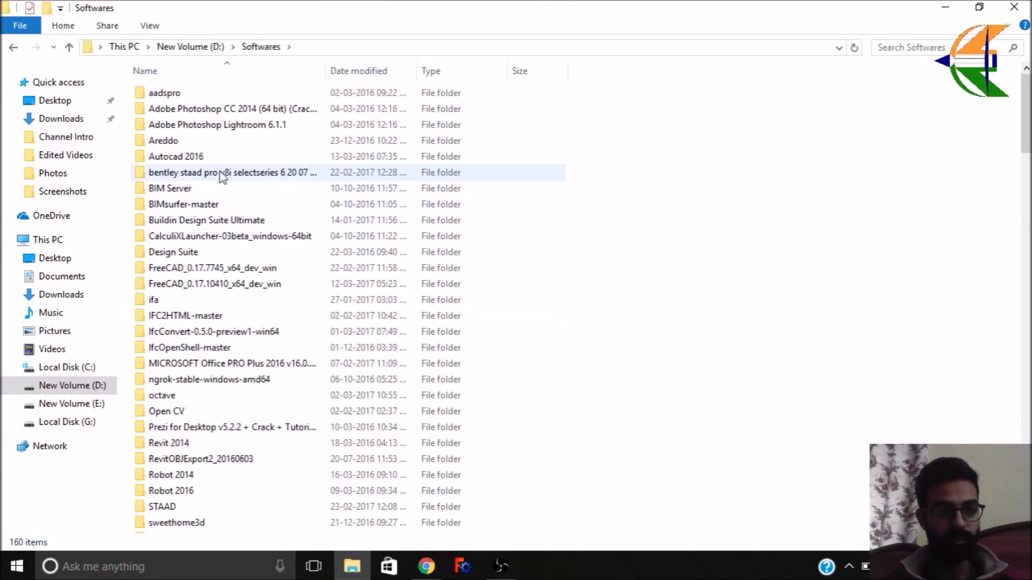
double_click(226, 284)
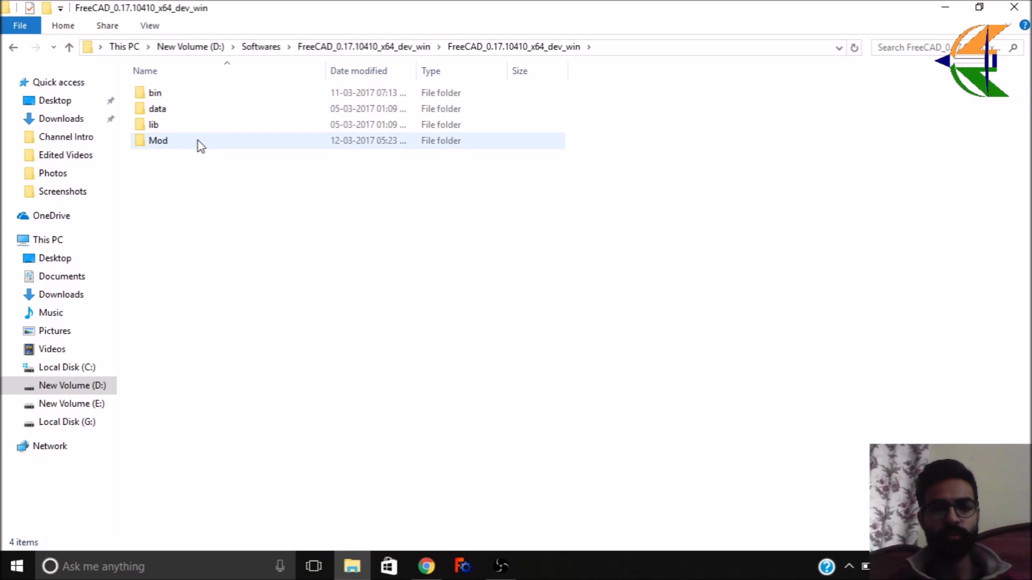
mouse_move(198, 141)
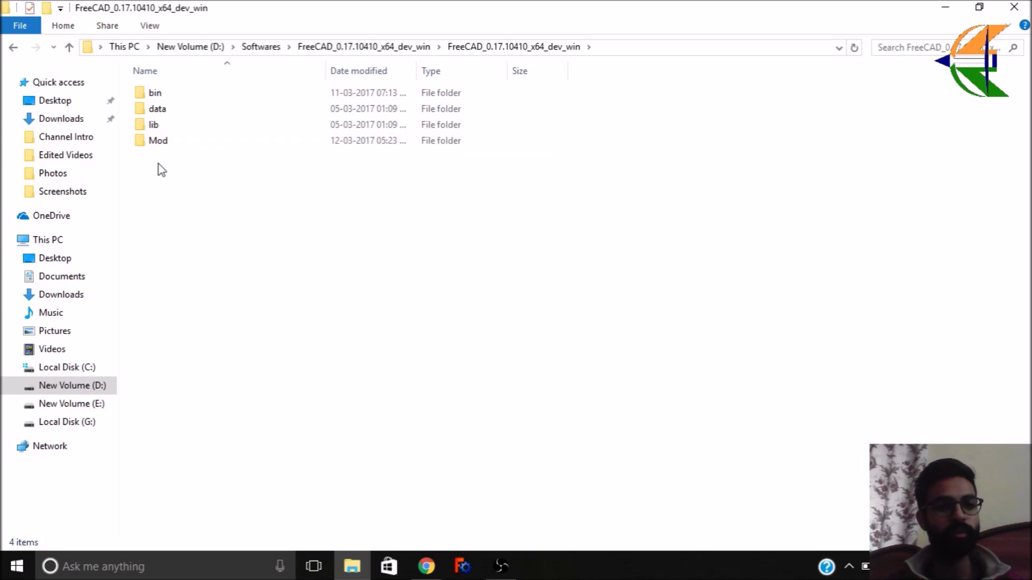
double_click(155, 95)
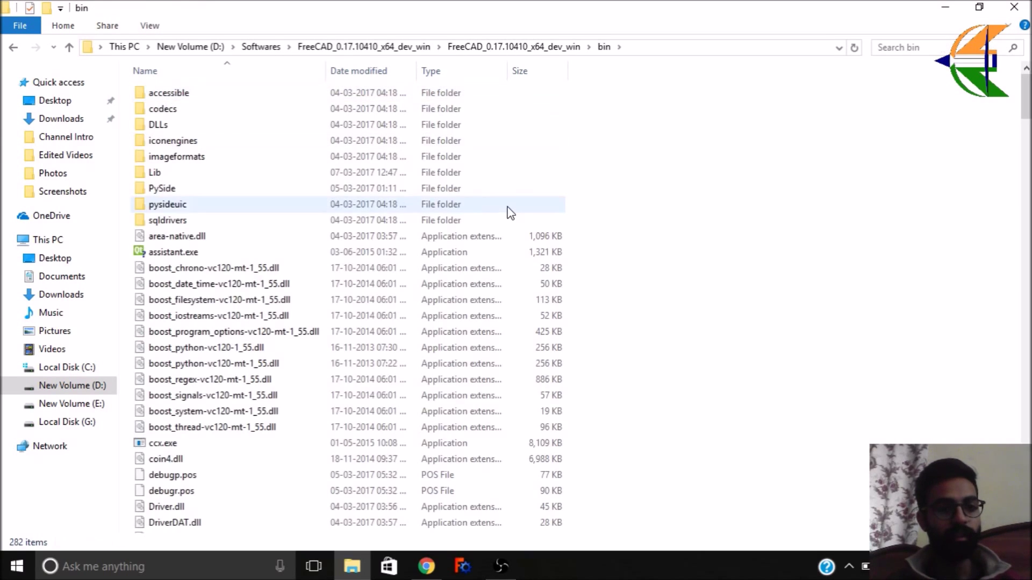
scroll(508, 204, down, 2)
scroll(507, 197, down, 2)
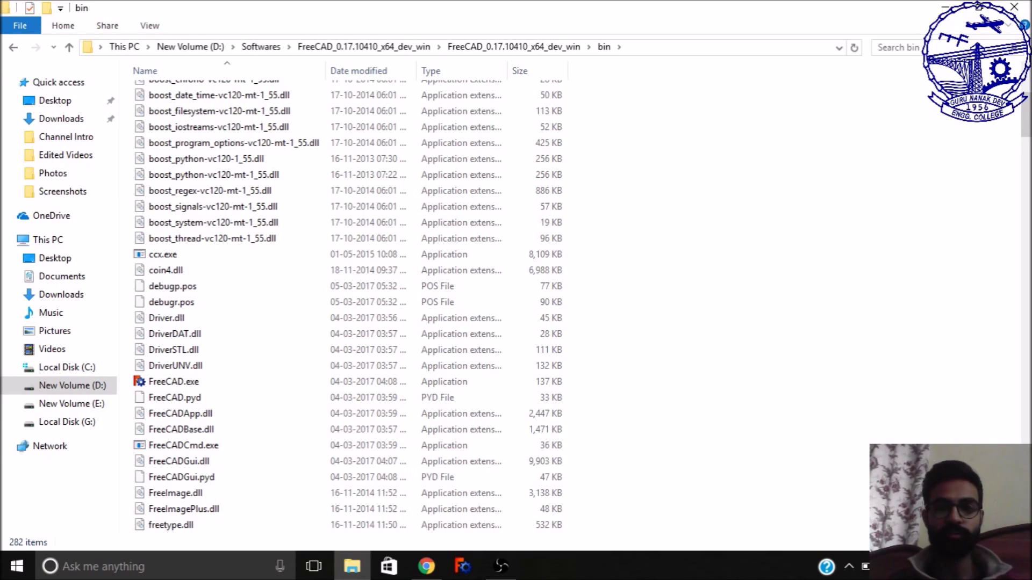
click(426, 565)
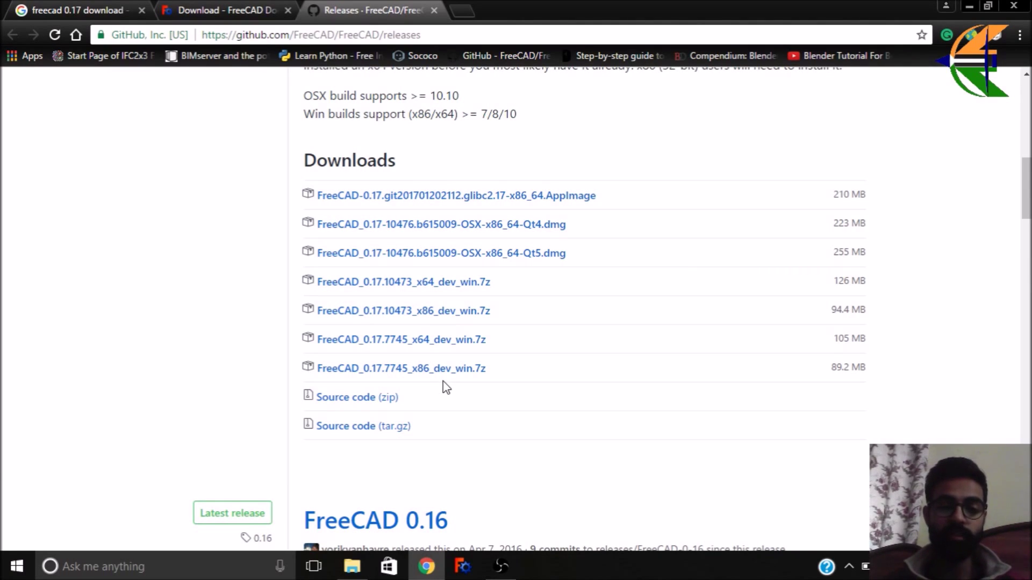
Launch FreeCAD 0.17 from the taskbar so its splash screen starts loading
click(464, 567)
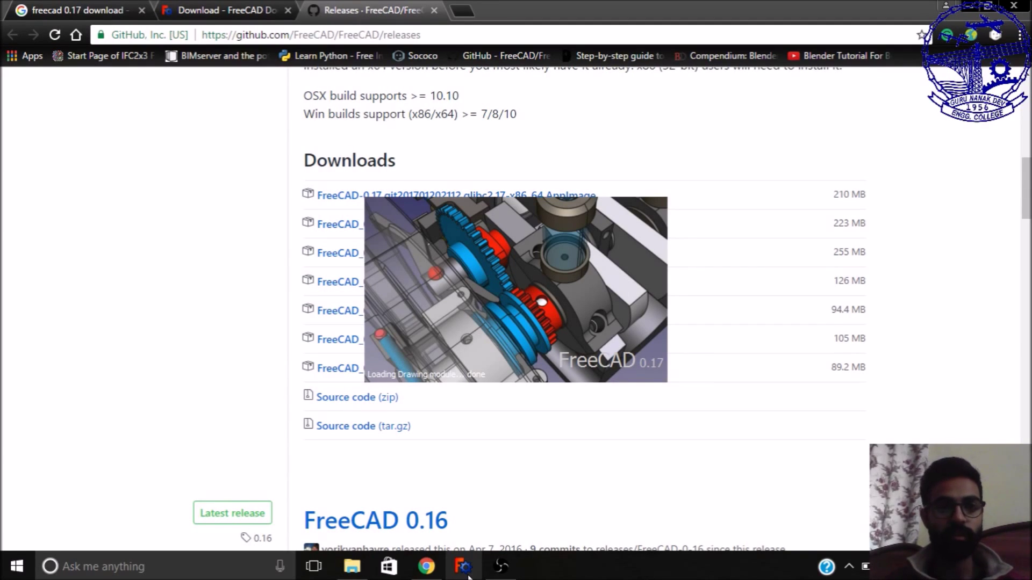
Go from the Download tab to the FreeCAD home page, then open the Forum, reloading after the DNS error
click(214, 6)
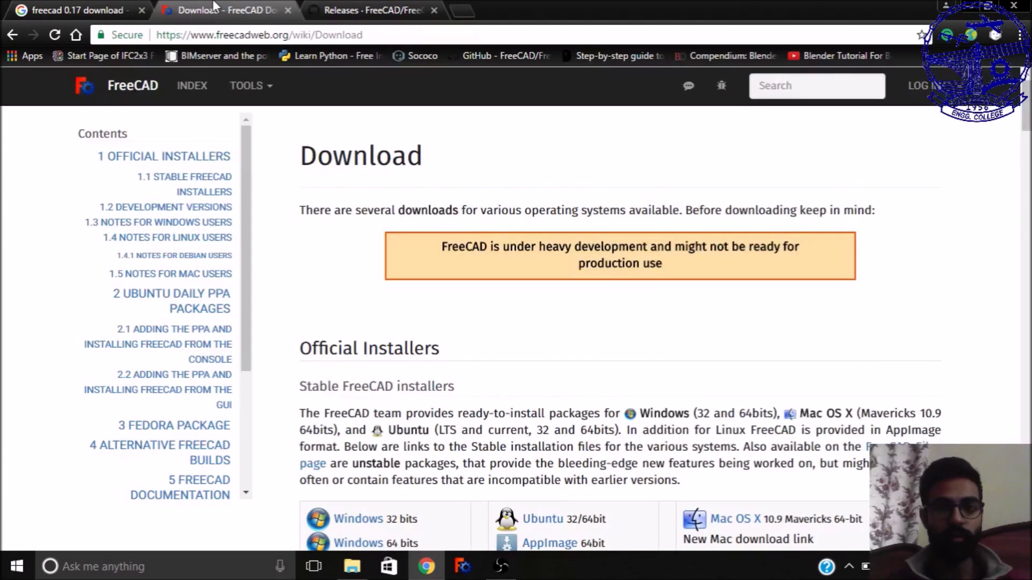
click(131, 94)
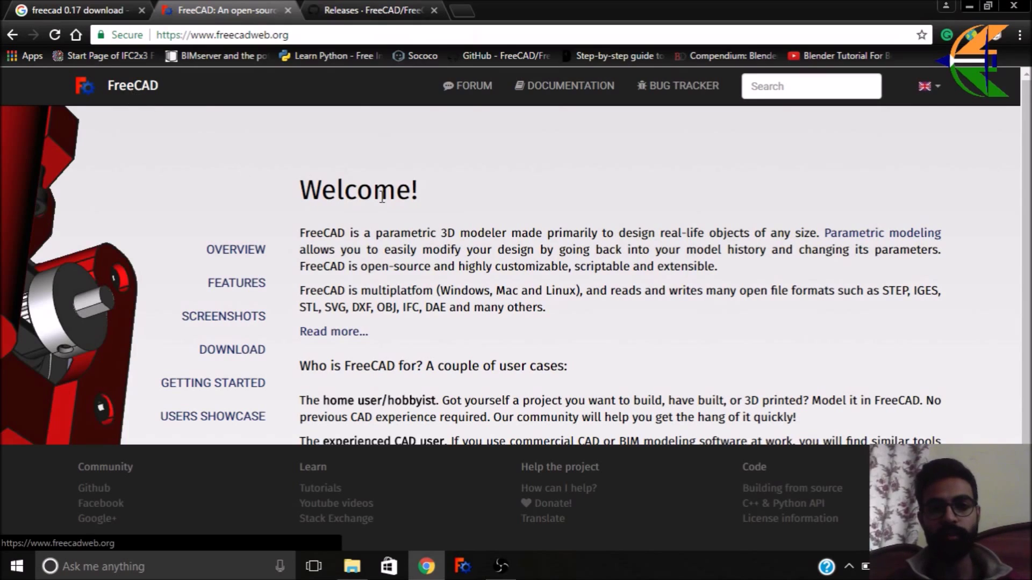
click(458, 97)
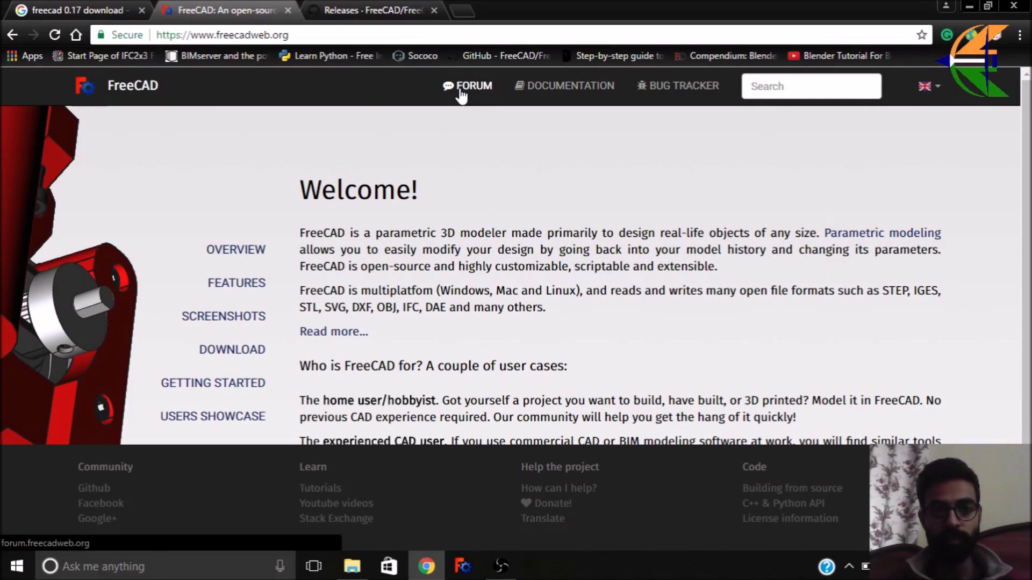
click(334, 396)
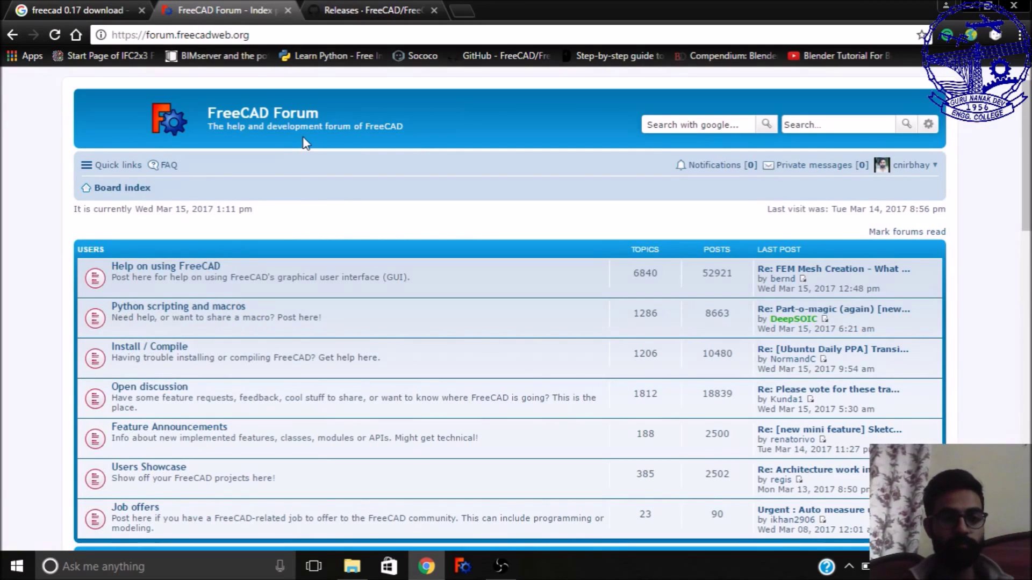
Scroll through all the forum categories, then bring up FreeCAD's Start Center showing version 0.17.10410
scroll(302, 143, down, 3)
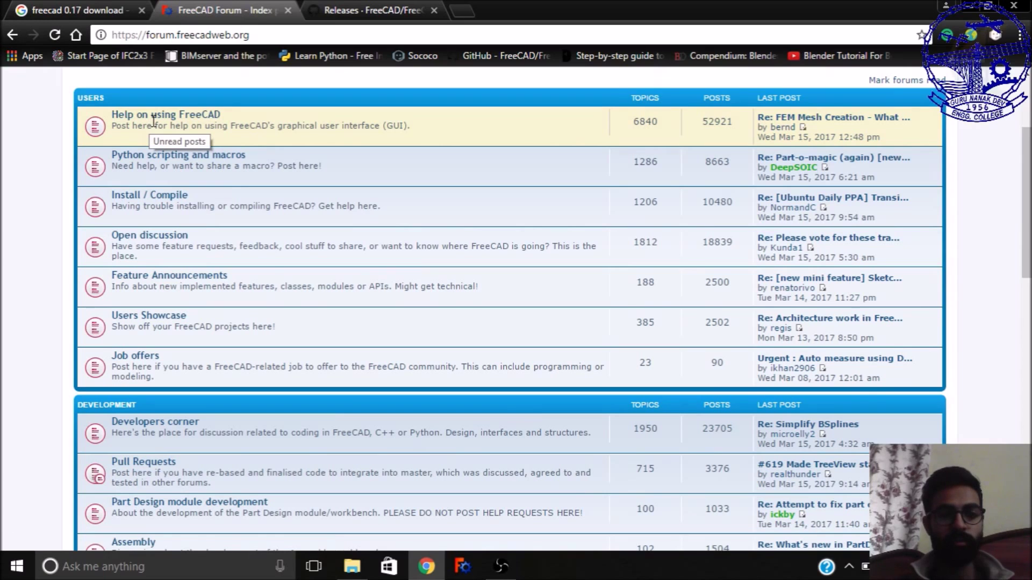
scroll(149, 131, down, 2)
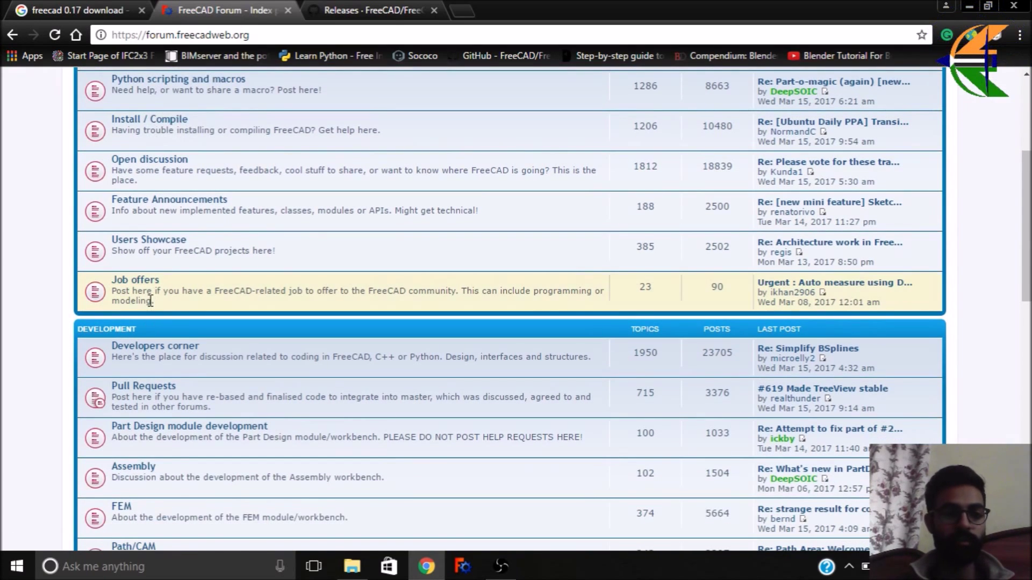
scroll(150, 300, down, 4)
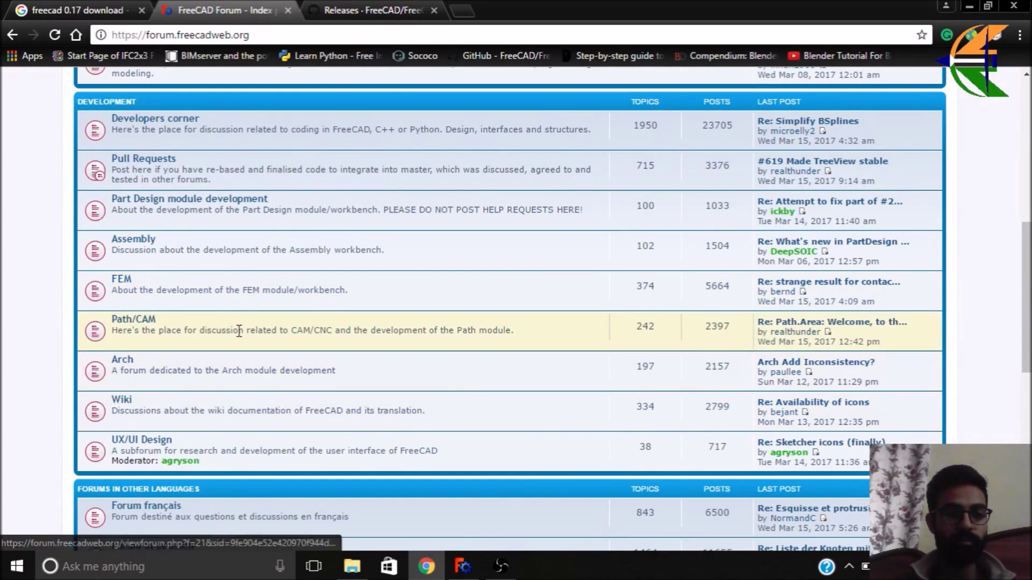
scroll(239, 330, down, 4)
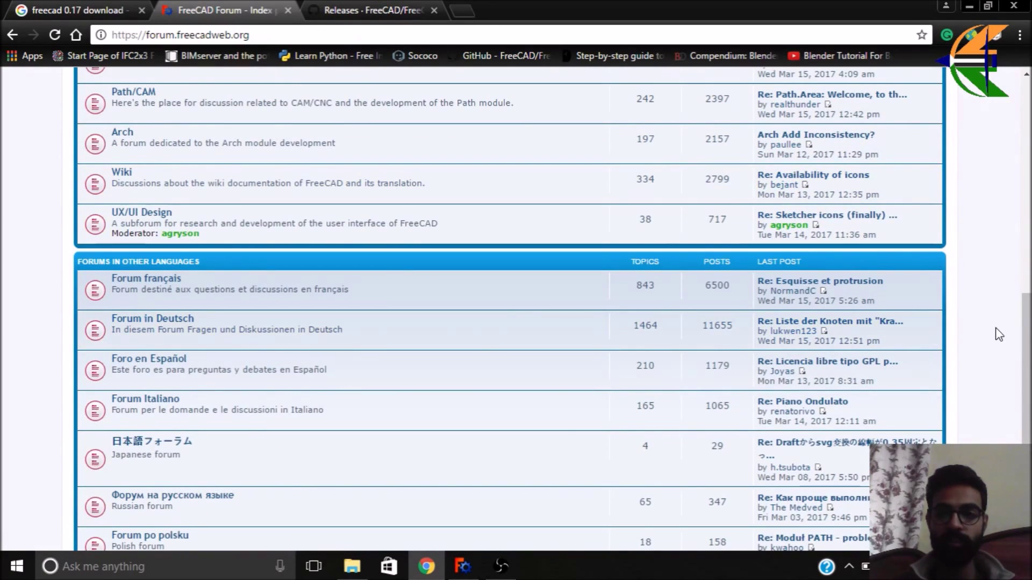
scroll(1025, 344, down, 2)
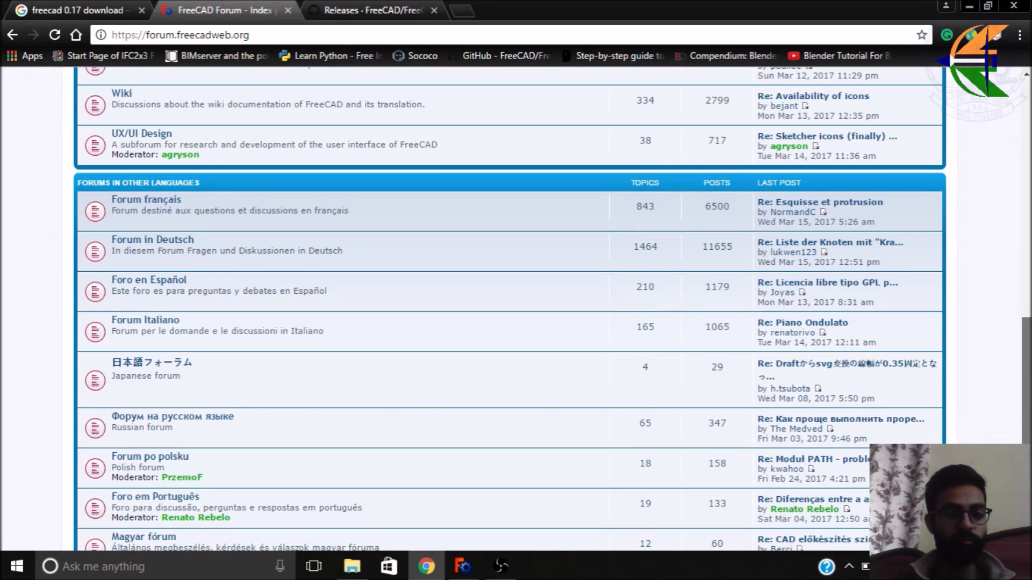
scroll(728, 278, down, 1)
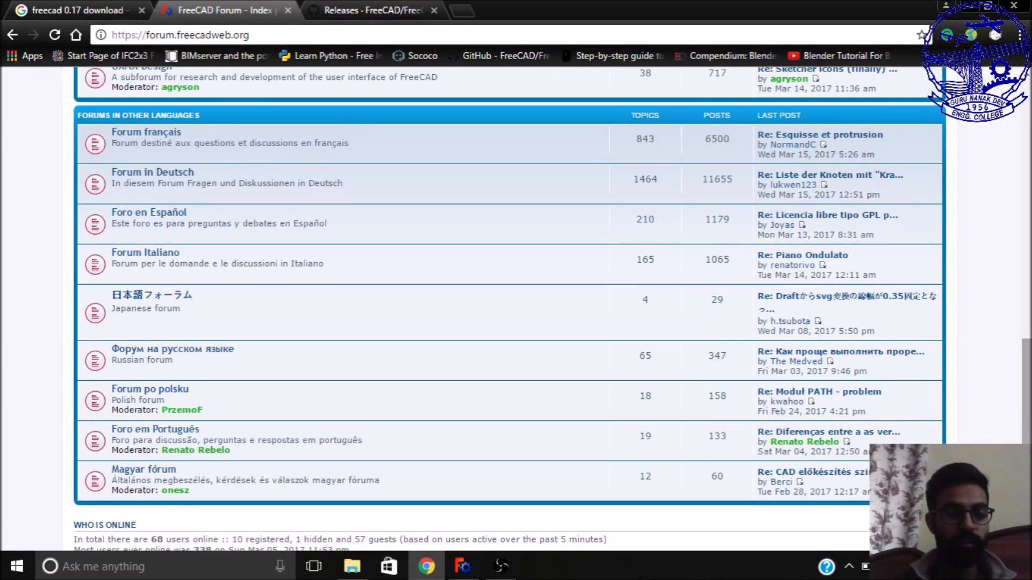
scroll(1024, 413, down, 1)
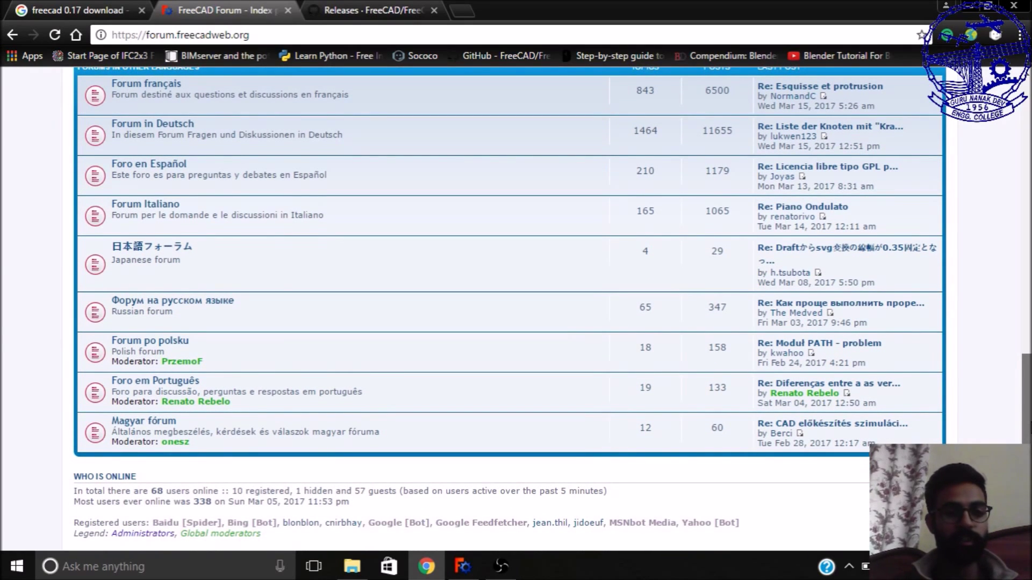
scroll(1027, 427, down, 1)
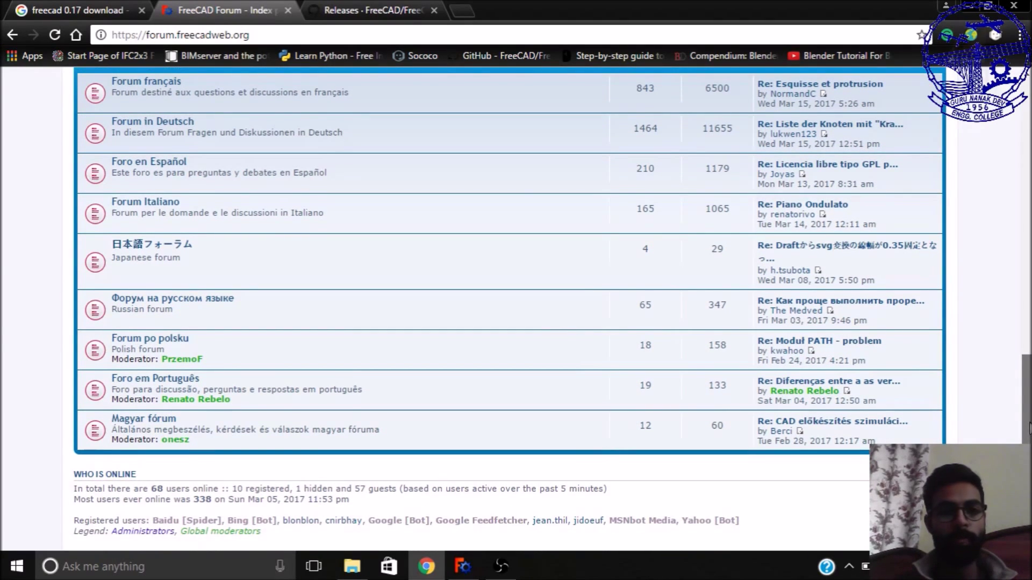
scroll(1027, 427, up, 15)
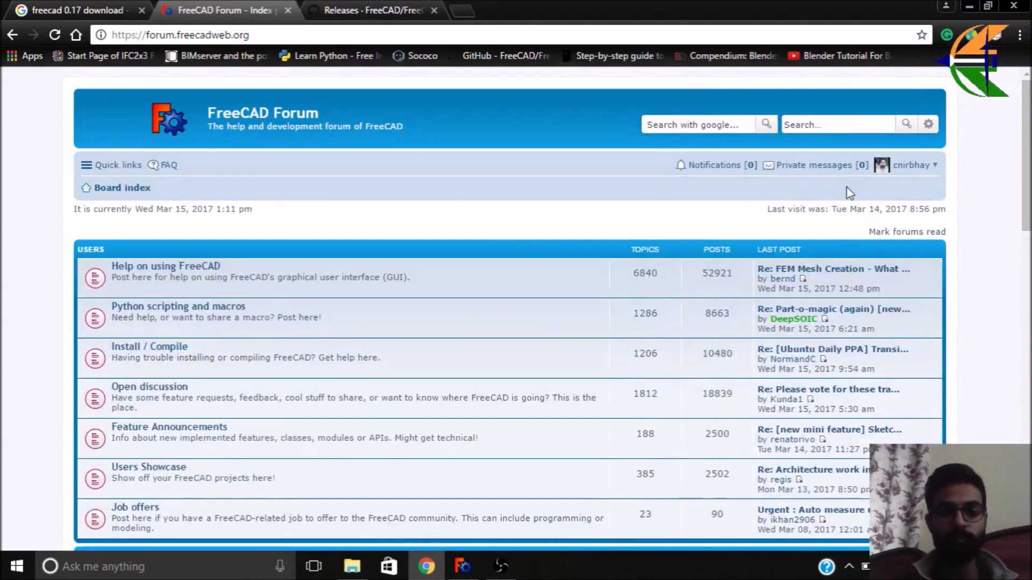
click(463, 567)
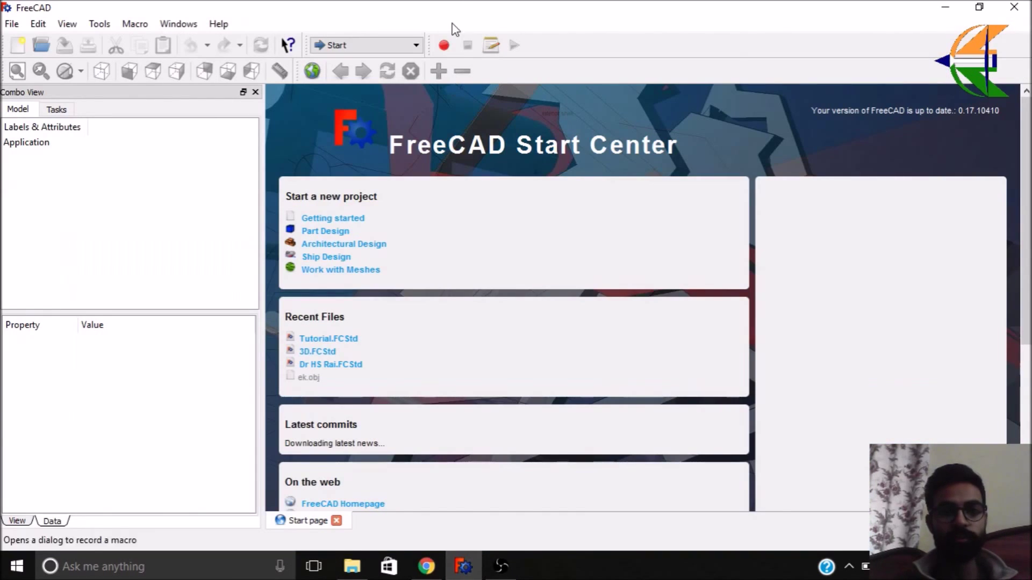